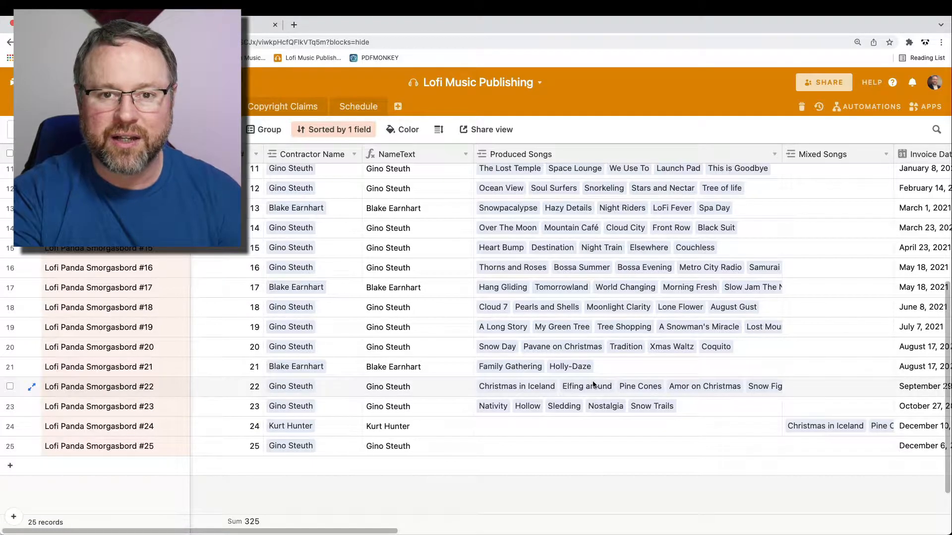
scroll(519, 299, down, 2)
scroll(519, 300, up, 5)
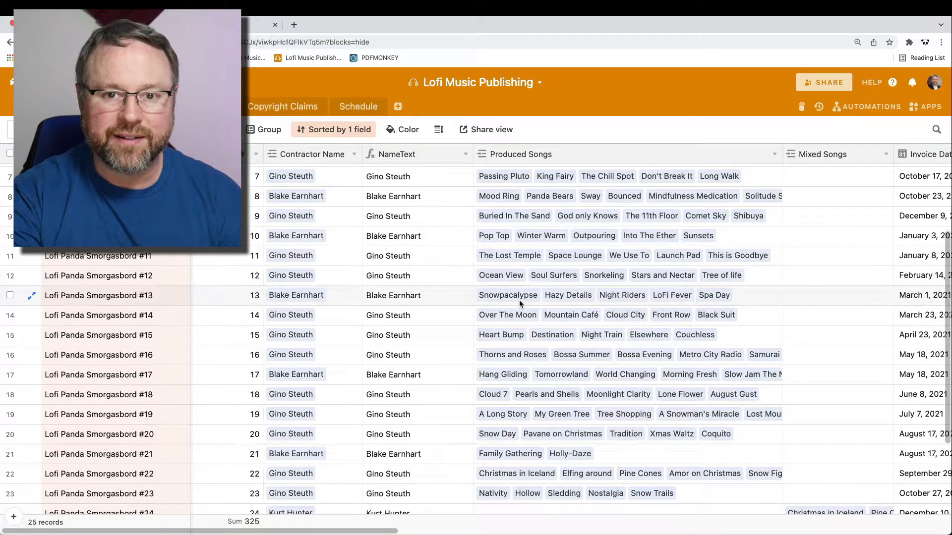
scroll(519, 302, down, 5)
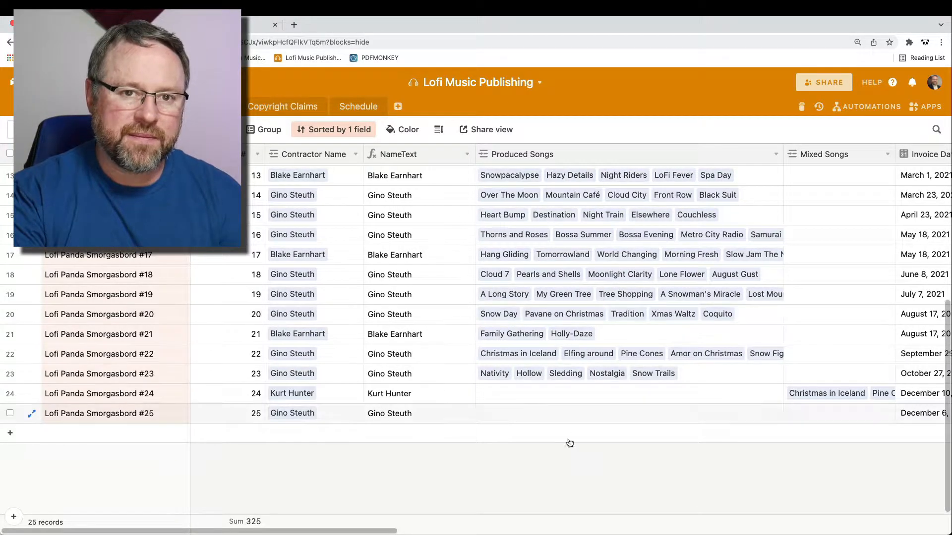
click(590, 469)
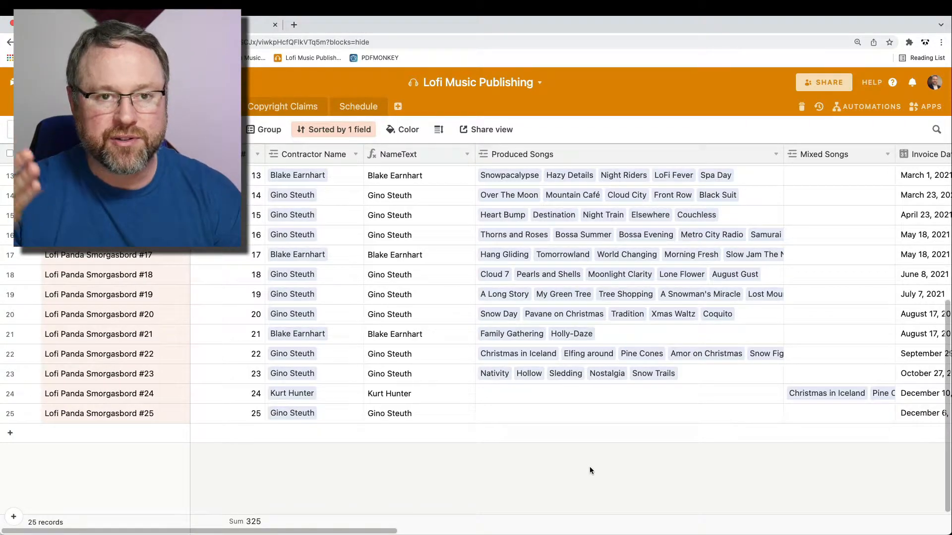
click(590, 468)
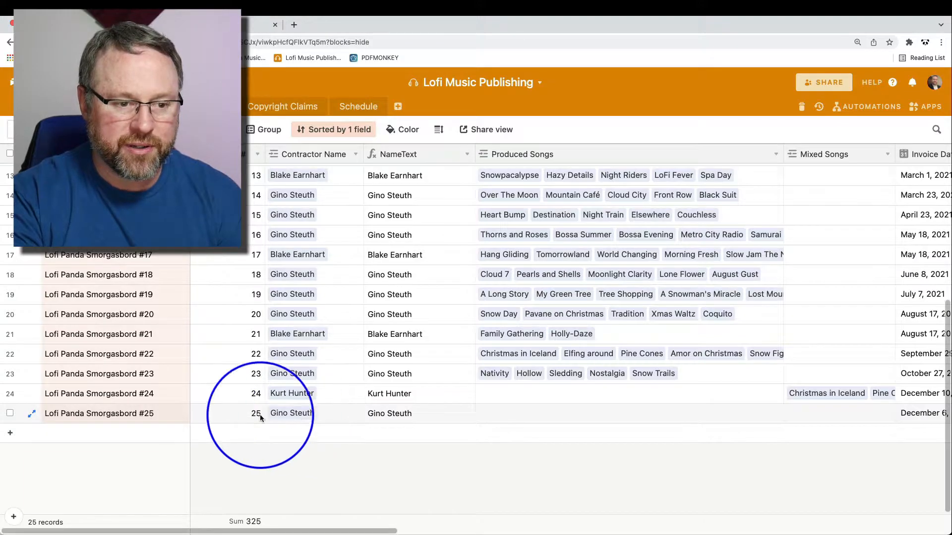
- Link Brick Houses, Memory, Panda Studios, Pub and Sushi, and Thank You as Produced Songs of the Lofi Panda Smorgasbord #25 record
click(141, 417)
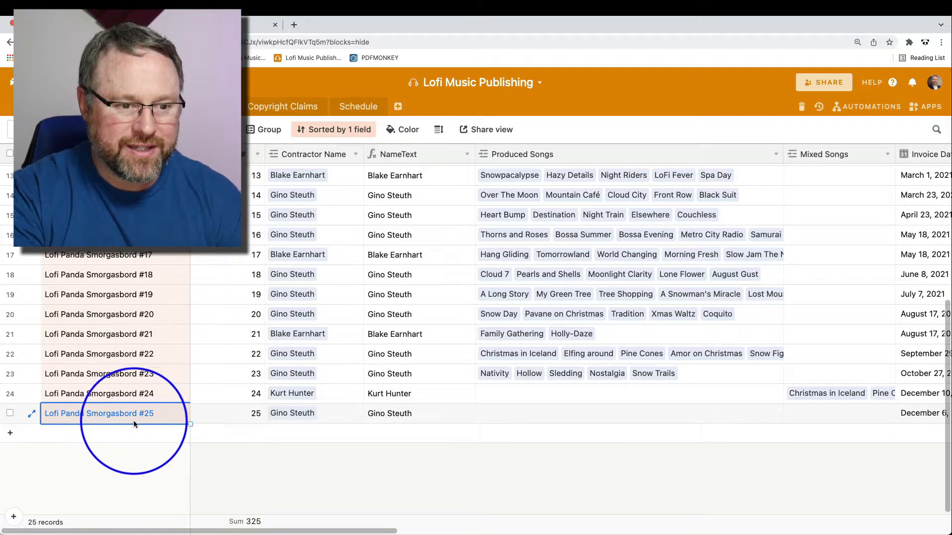
click(538, 416)
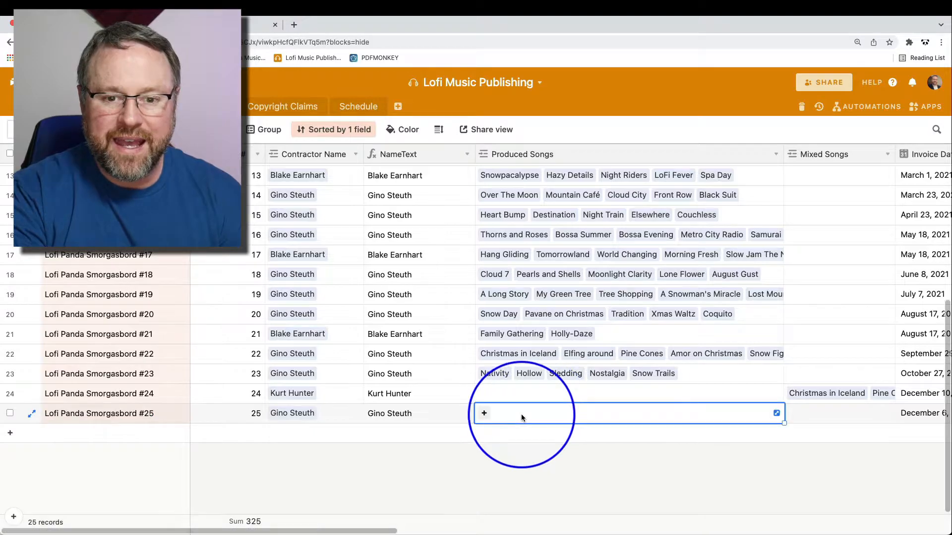
click(484, 414)
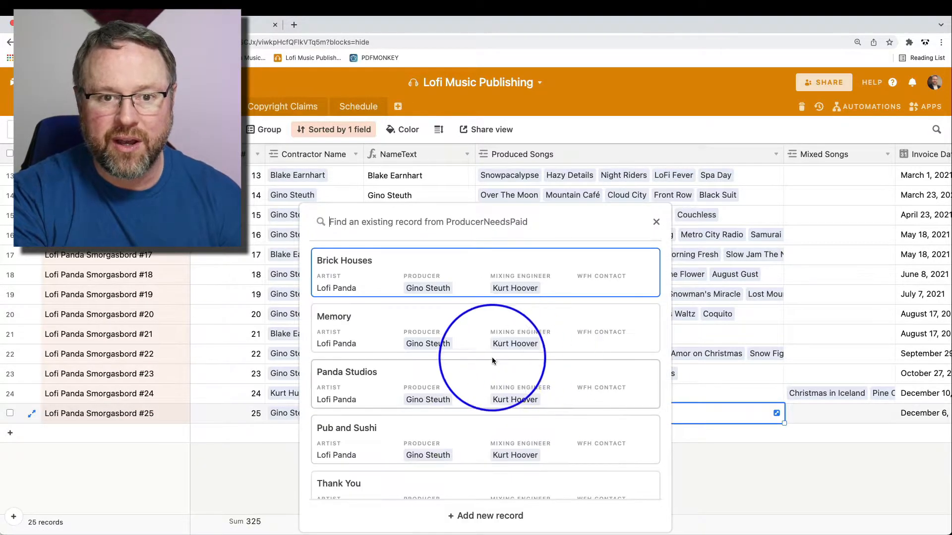
click(455, 278)
click(550, 414)
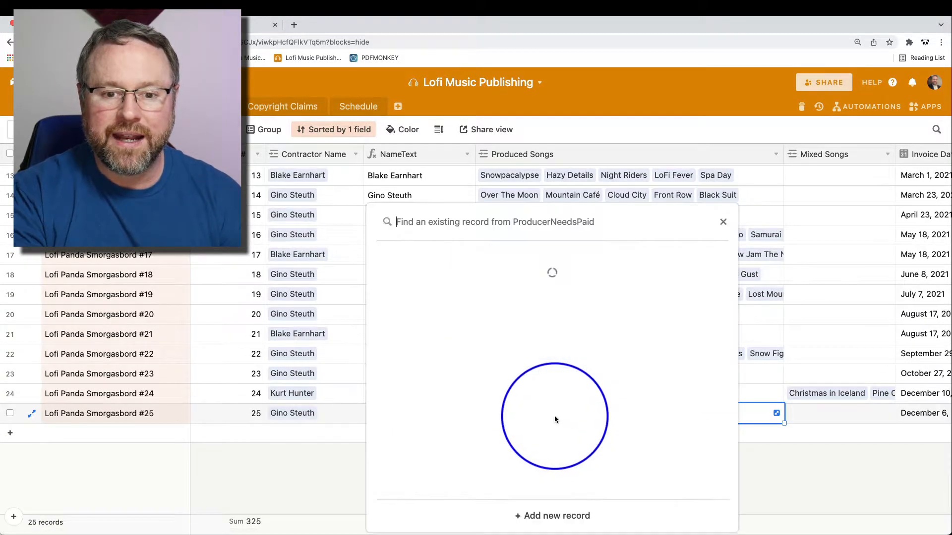
click(461, 289)
click(595, 414)
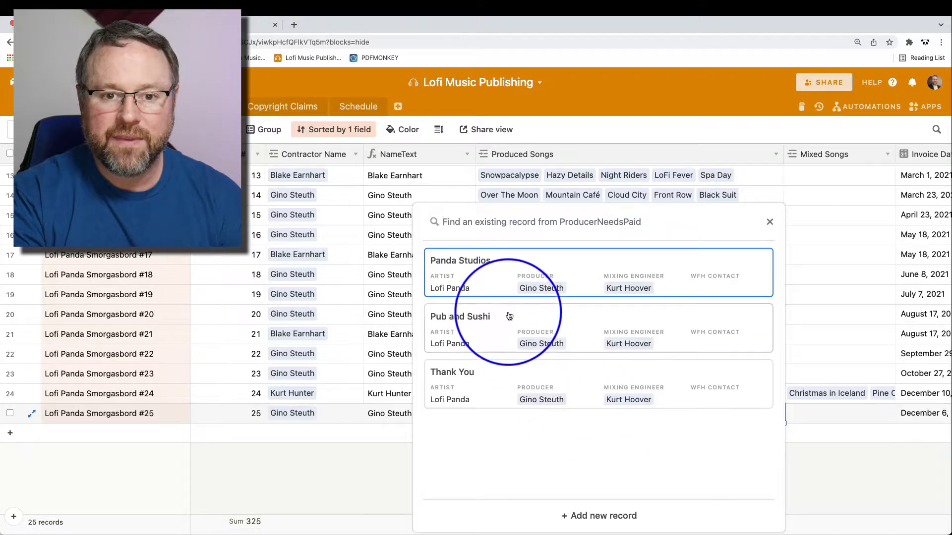
click(491, 283)
click(672, 413)
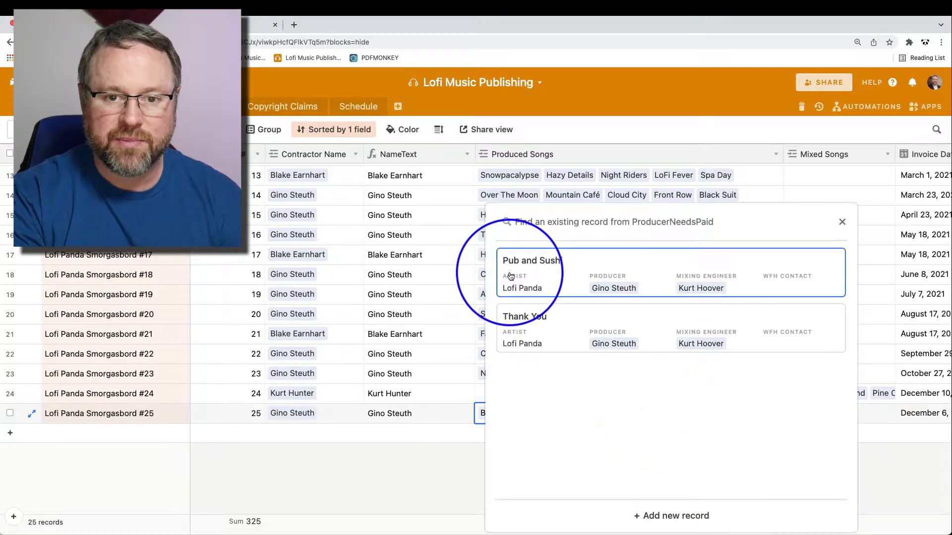
click(516, 278)
click(741, 413)
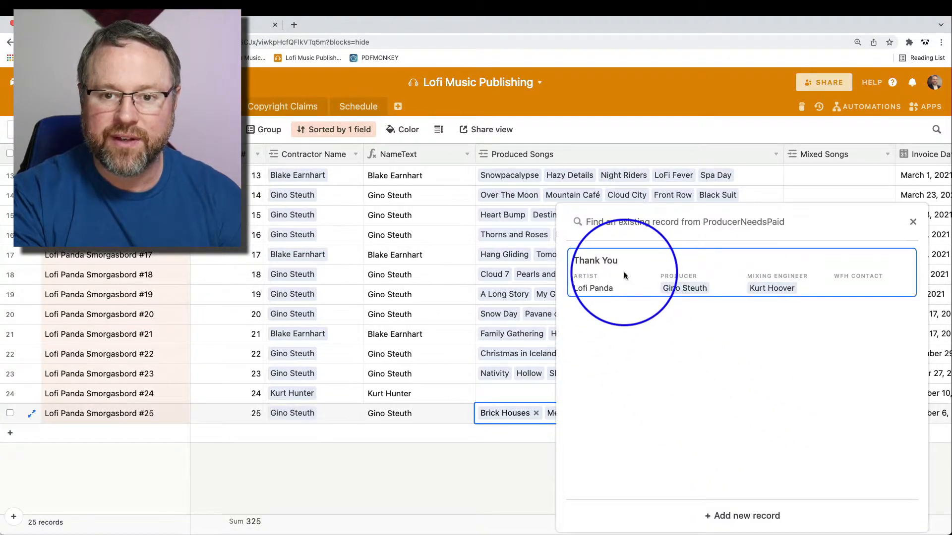
click(629, 265)
- Mark Create Agreement for the Lofi Panda Smorgasbord #25 record and look over the base's list of automations
scroll(718, 429, right, 10)
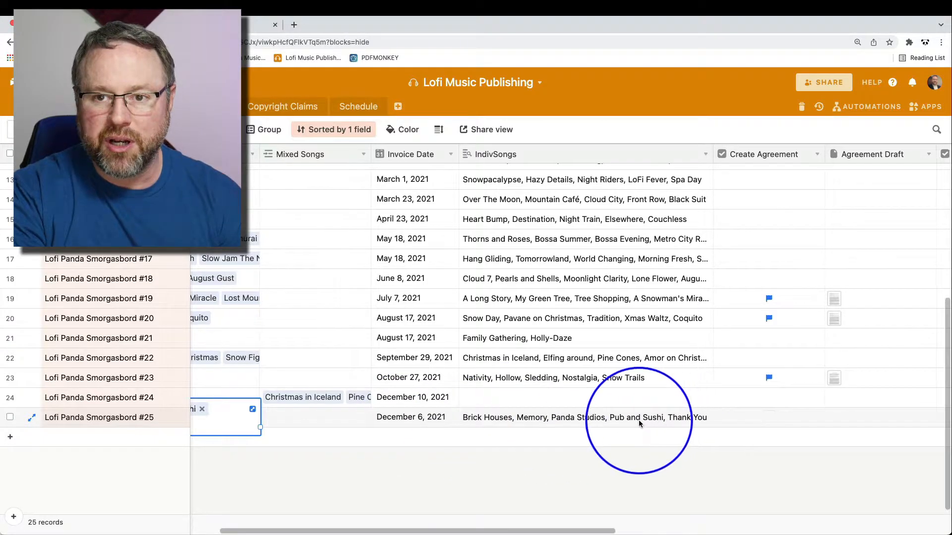
scroll(683, 431, right, 10)
click(325, 420)
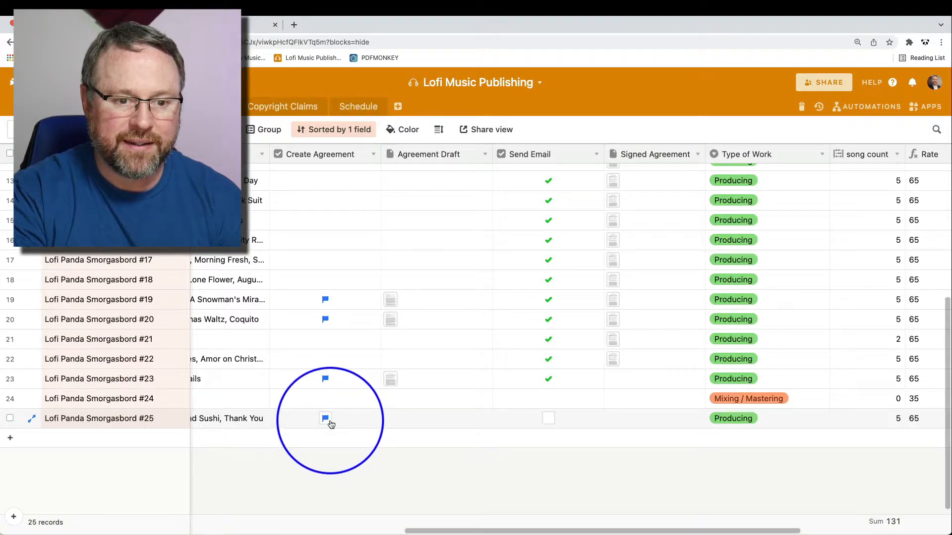
click(873, 107)
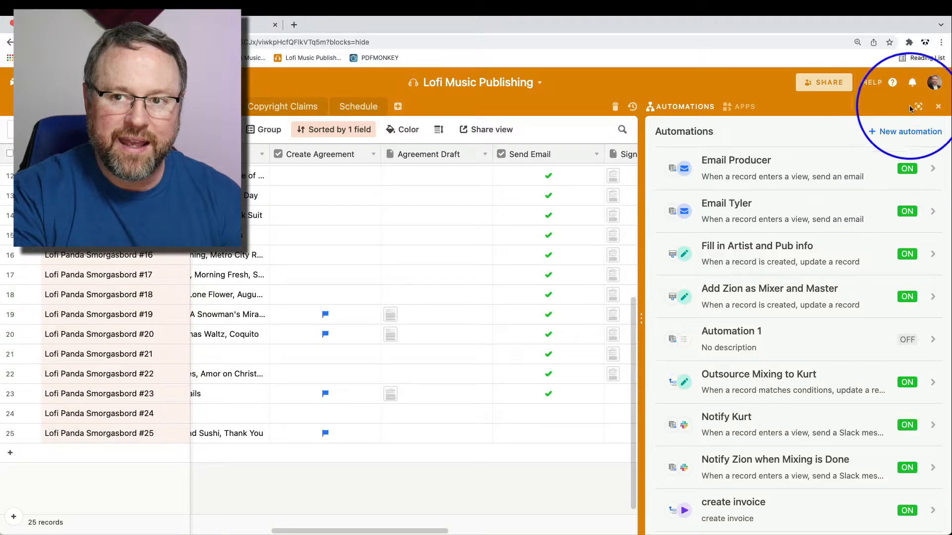
click(938, 106)
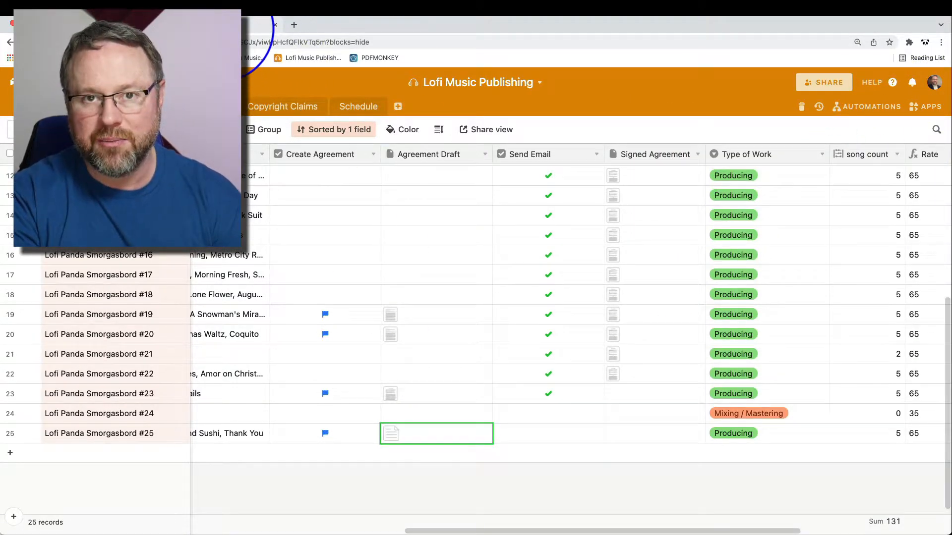
- Open the Agreement Draft PDF of Lofi Panda Smorgasbord #25 and examine its opening text, signature page, and Schedule A payment and song details
click(393, 436)
click(394, 436)
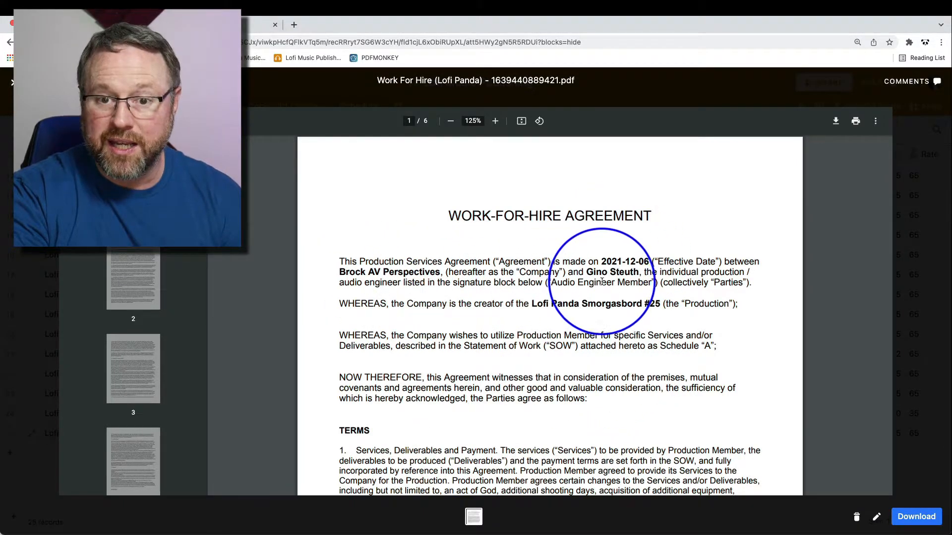
scroll(654, 317, down, 2)
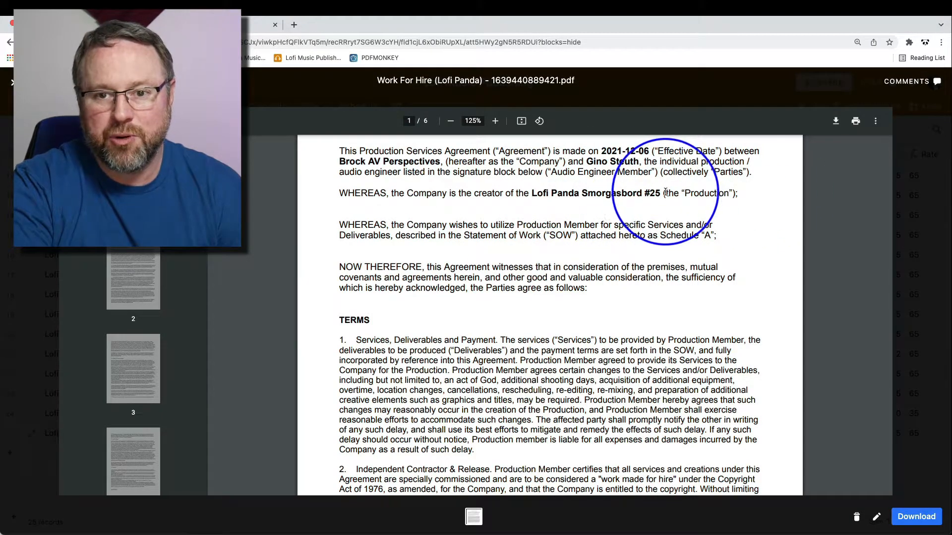
scroll(626, 292, down, 2)
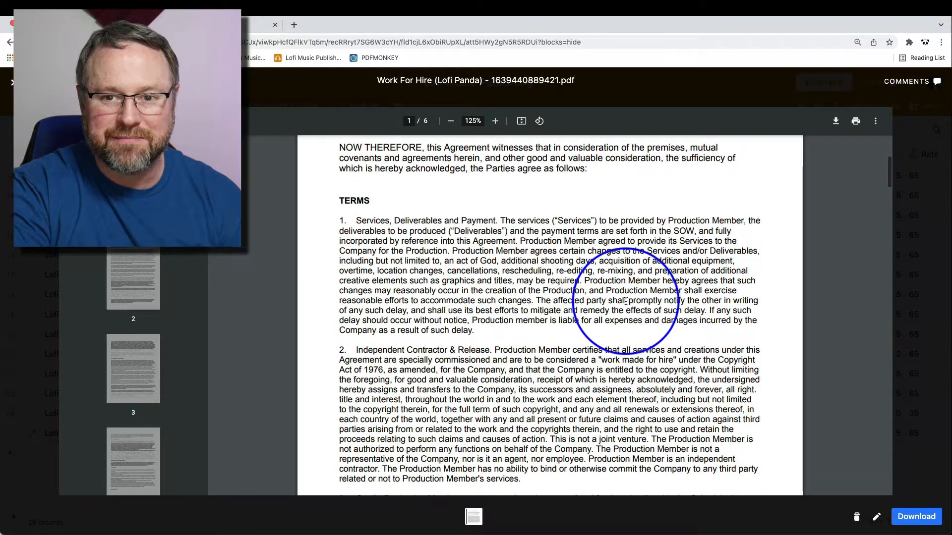
scroll(622, 308, down, 20)
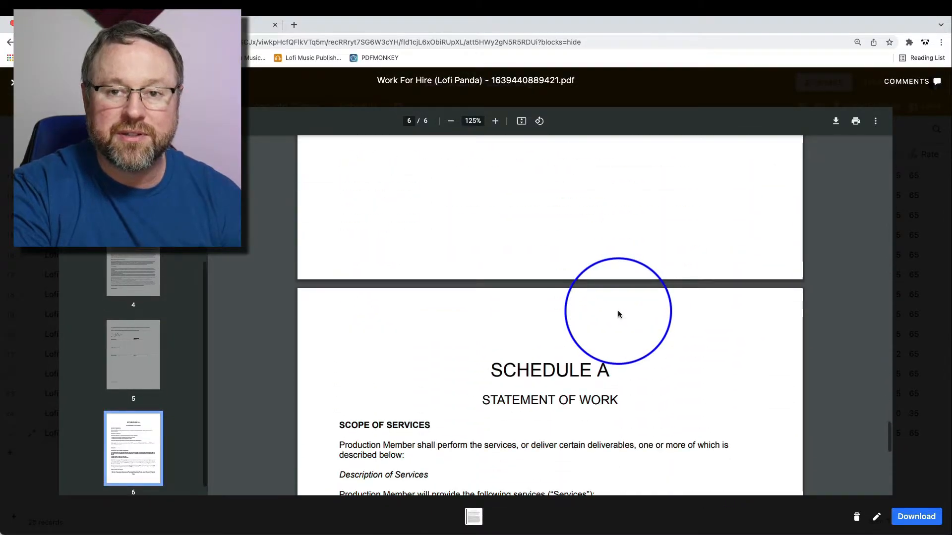
scroll(618, 310, up, 9)
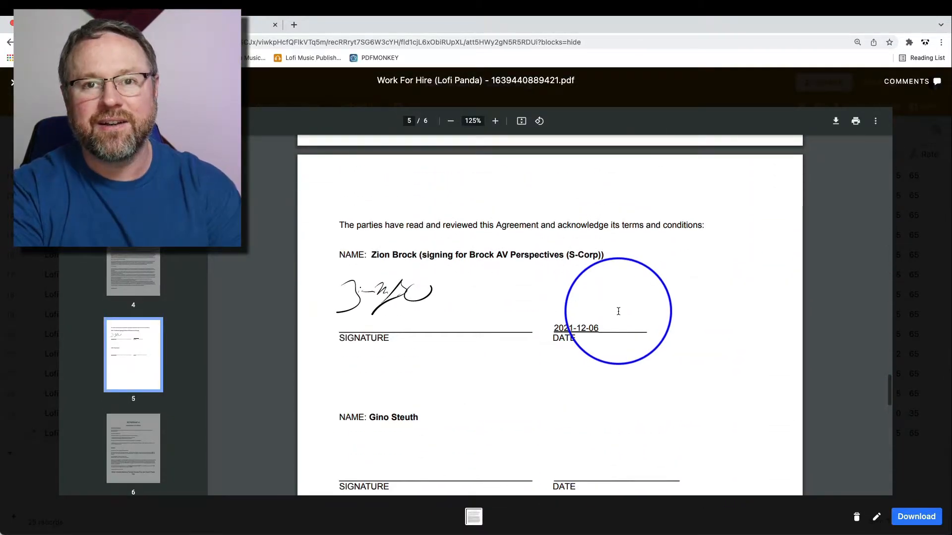
scroll(618, 311, down, 1)
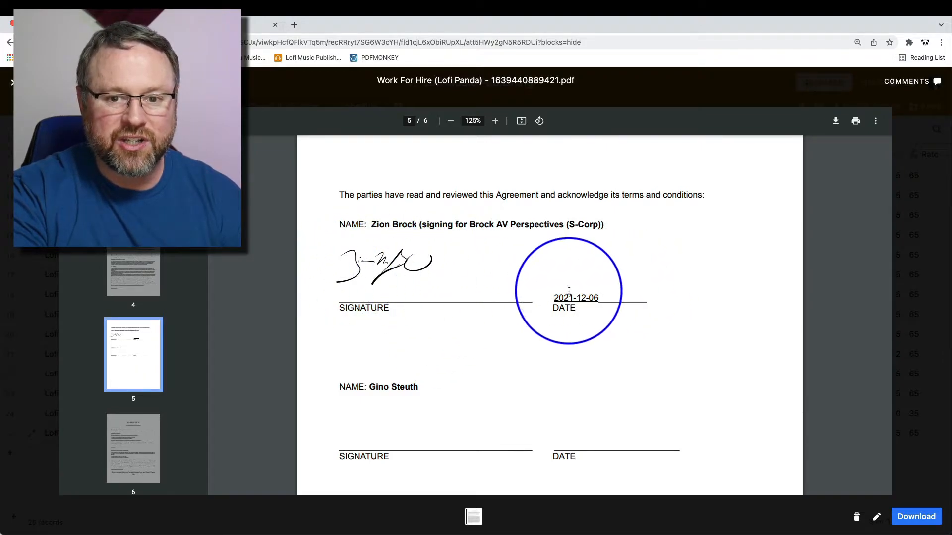
scroll(763, 288, down, 3)
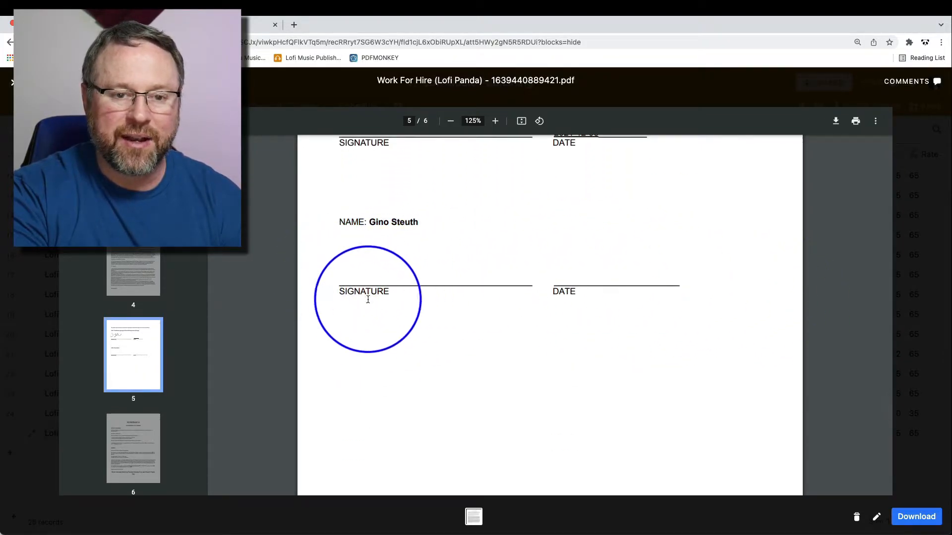
scroll(658, 316, down, 15)
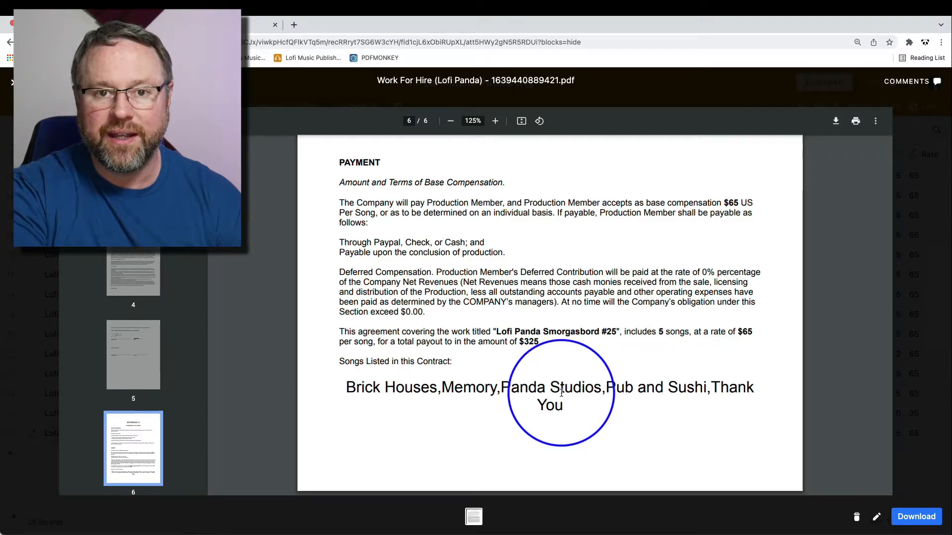
- Switch to the PDF template editor and examine the variable placeholders in the Work-For-Hire Agreement template
click(232, 23)
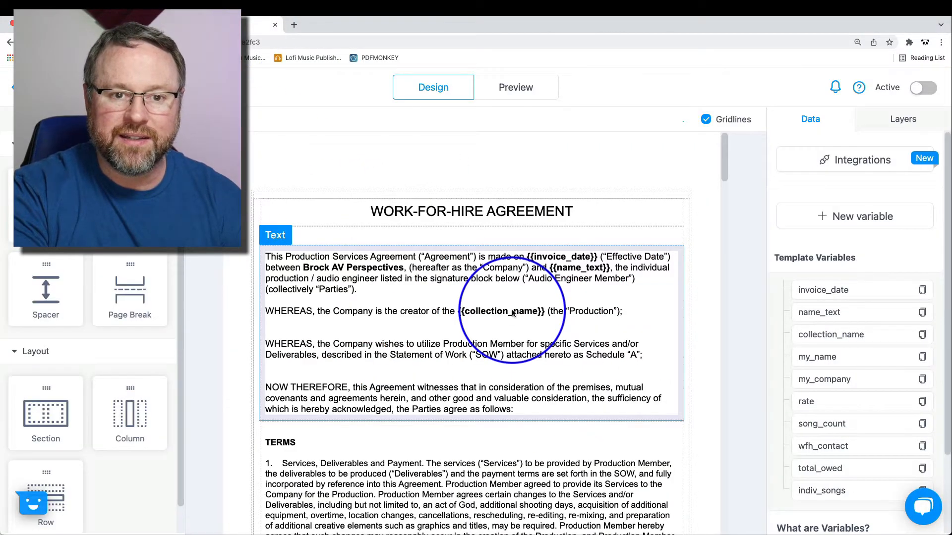
scroll(513, 317, down, 3)
scroll(512, 323, up, 2)
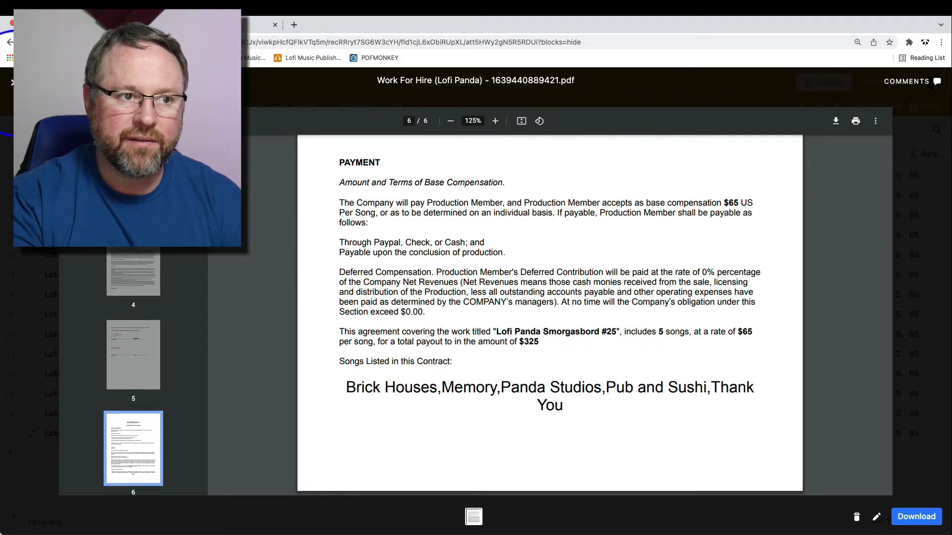
- Close the agreement draft preview, glance at the Work-For-Hire Agreement template again, and return to the Airtable records with nothing selected
key(Escape)
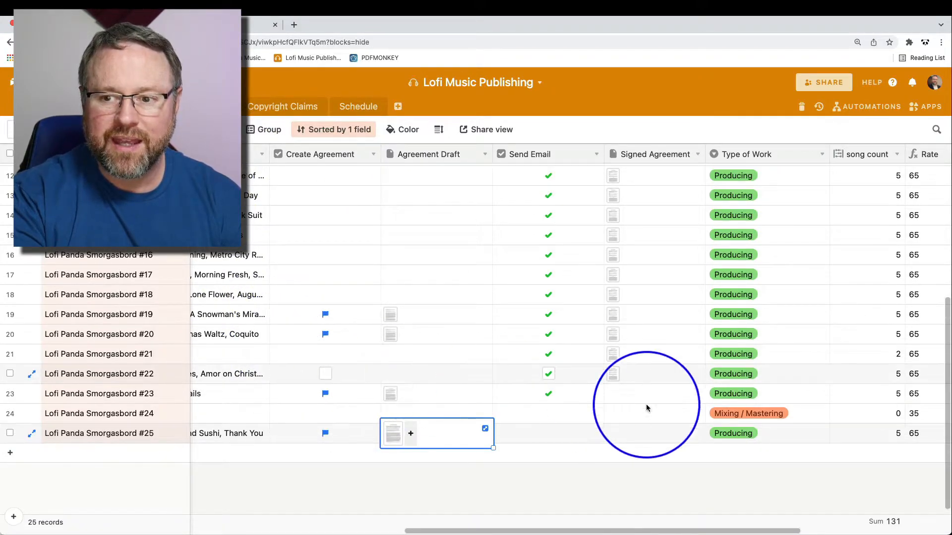
click(237, 24)
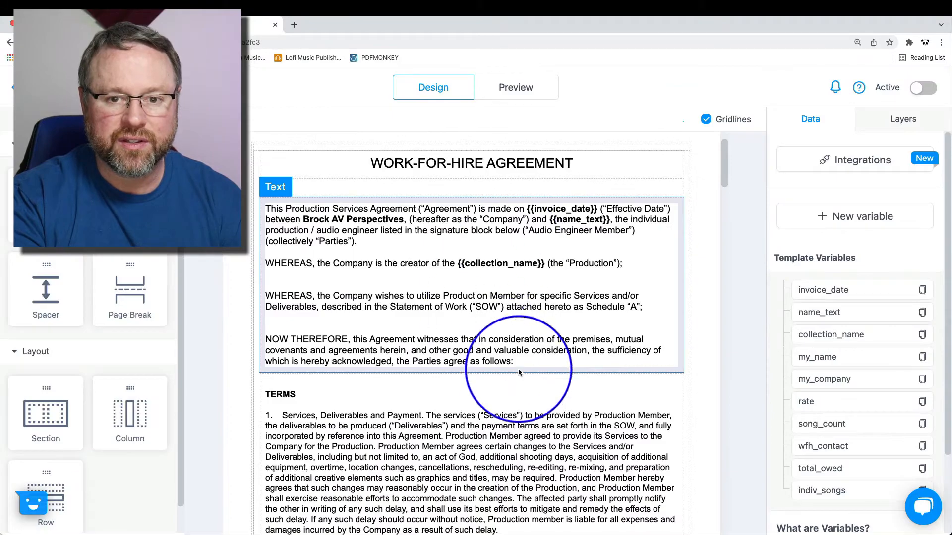
click(119, 24)
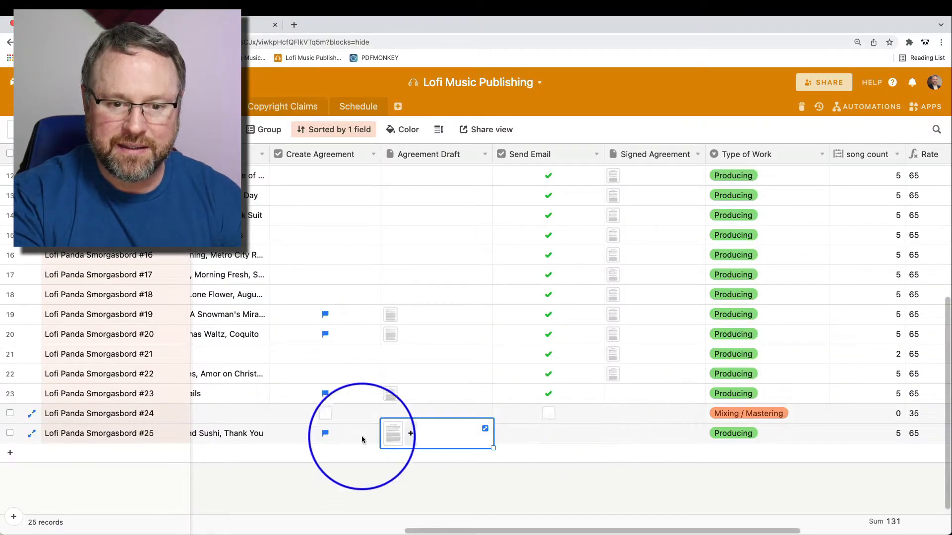
click(418, 483)
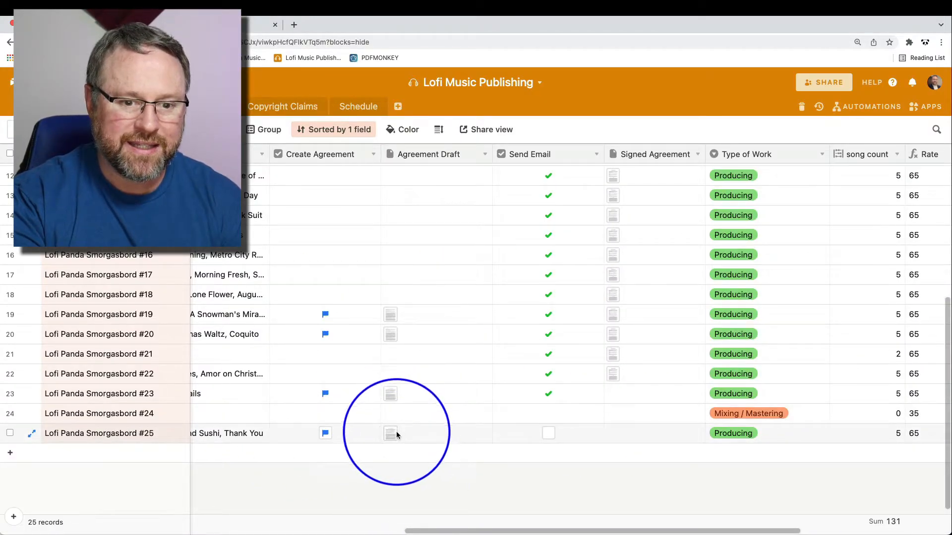